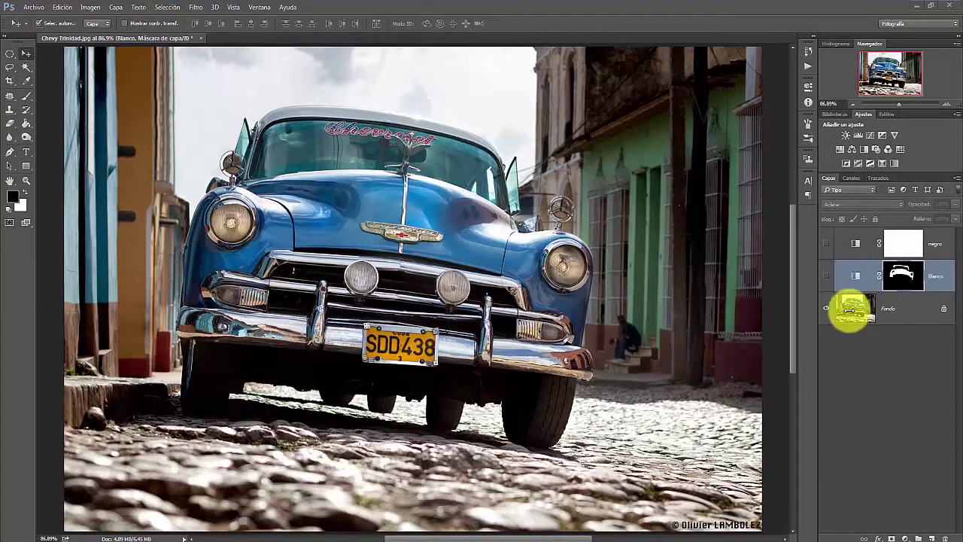
Toggle the Blanco and negro layers to compare the white and black car versions against the blue
{"action": "left_click", "coordinate": [826, 278]}
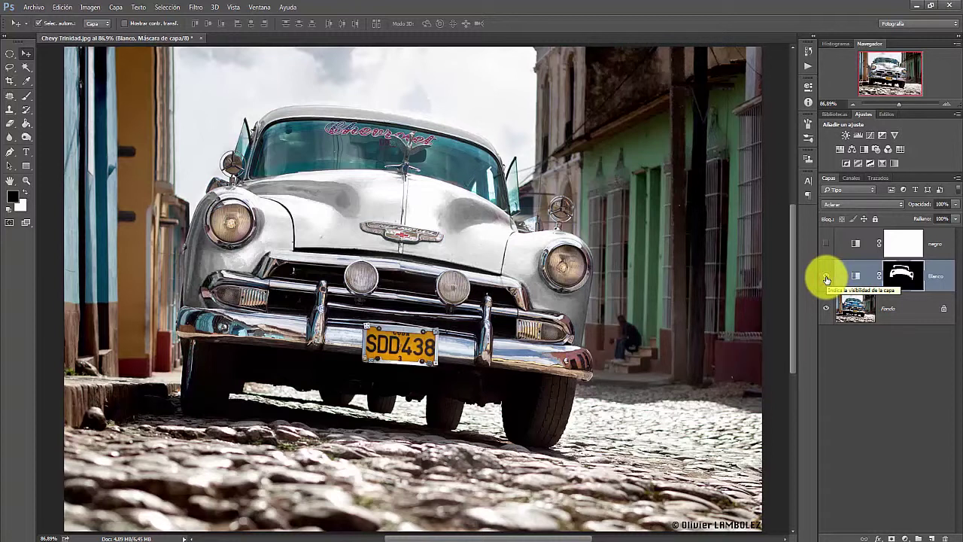
{"action": "left_click", "coordinate": [827, 278]}
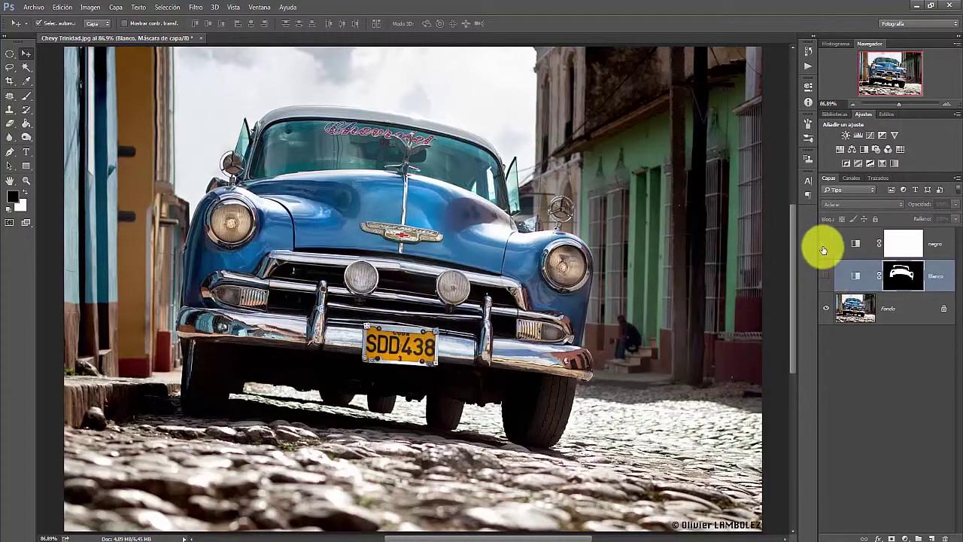
{"action": "left_click", "coordinate": [826, 244]}
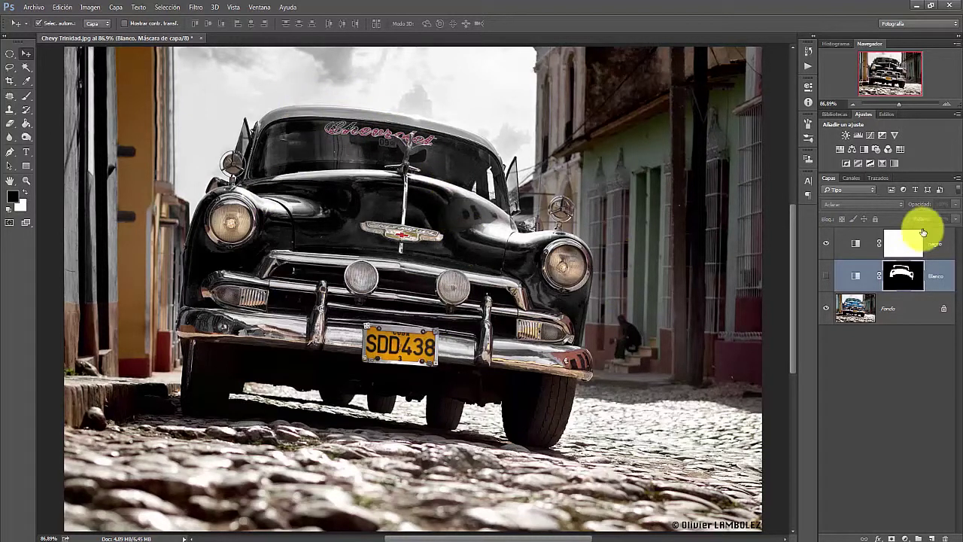
{"action": "left_click", "coordinate": [826, 244]}
{"action": "left_click", "coordinate": [825, 279]}
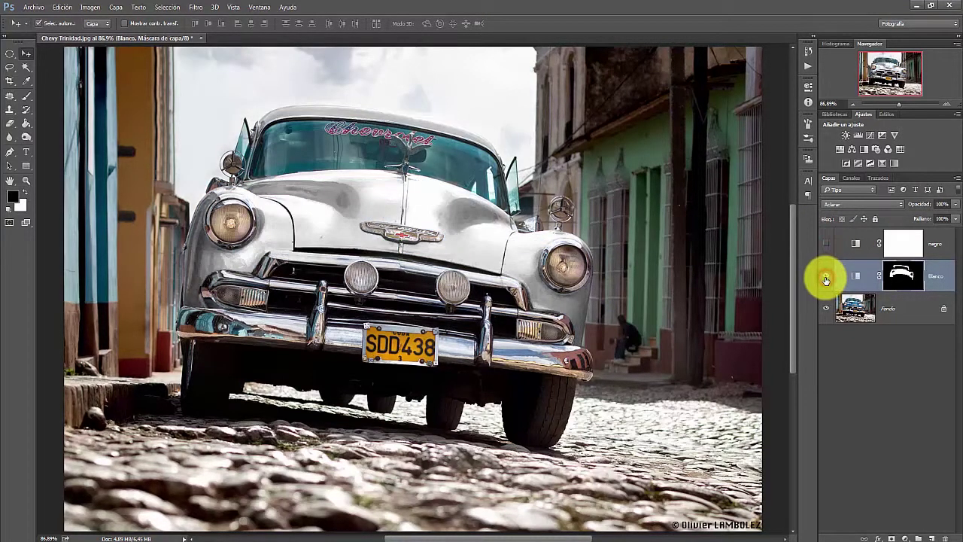
{"action": "left_click", "coordinate": [825, 278]}
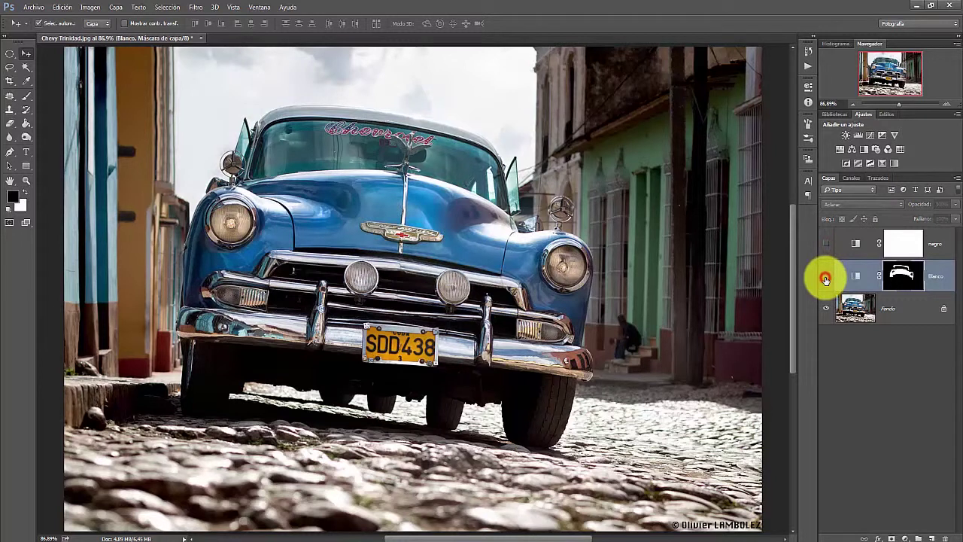
Delete the negro and Blanco layers, then add a Black & White adjustment in Aclarar mode with Azules 255
{"action": "left_click", "coordinate": [865, 248], "text": "shift"}
{"action": "left_click_drag", "start_coordinate": [865, 248], "coordinate": [944, 539]}
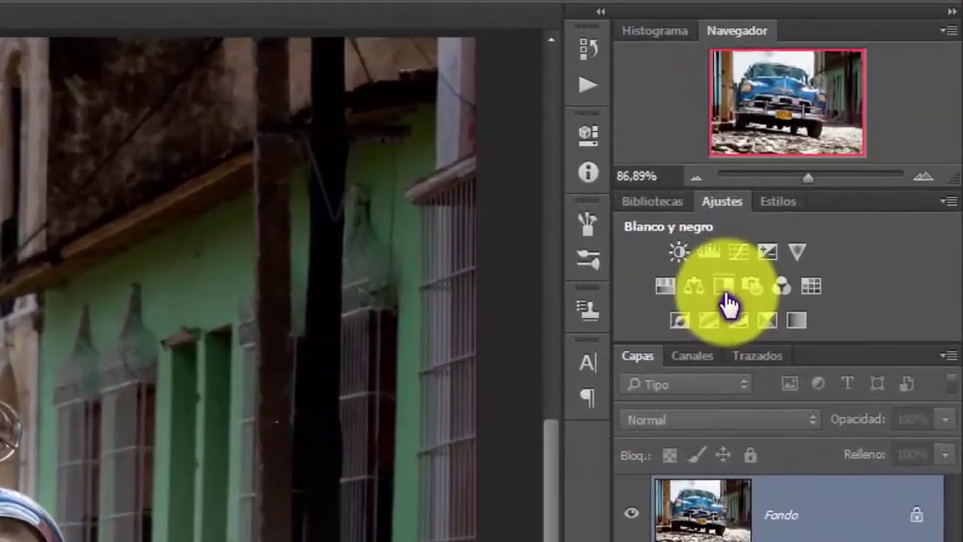
{"action": "left_click", "coordinate": [726, 290]}
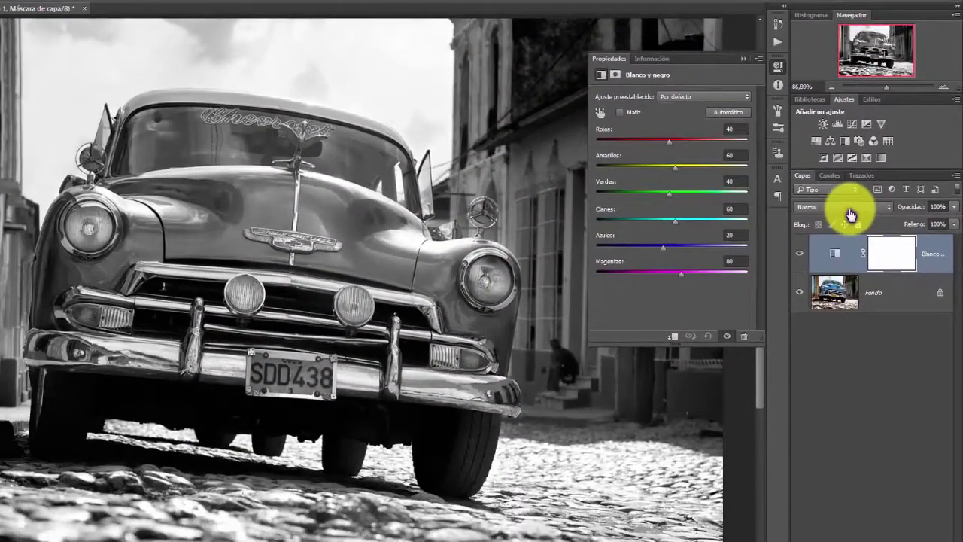
{"action": "left_click", "coordinate": [850, 207]}
{"action": "left_click", "coordinate": [815, 285]}
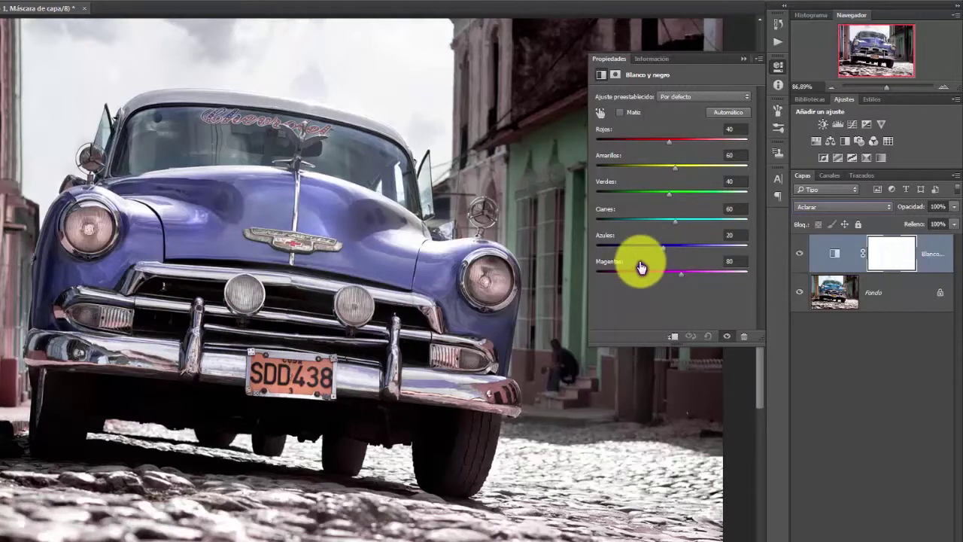
{"action": "mouse_move", "coordinate": [662, 252]}
{"action": "left_mouse_down"}
{"action": "mouse_move", "coordinate": [746, 256]}
{"action": "mouse_move", "coordinate": [736, 256]}
{"action": "left_mouse_up"}
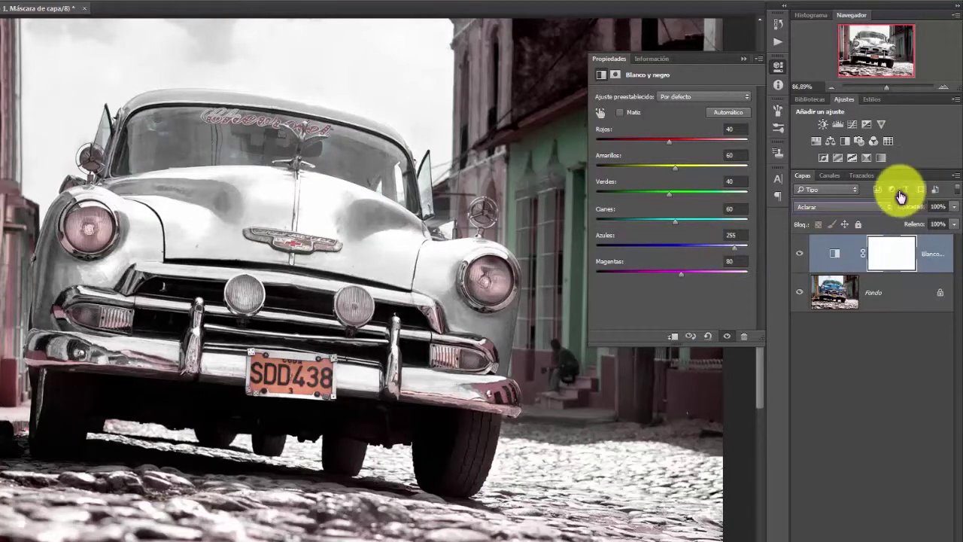
Set the Brush tool to 42 px size and 60% hardness, then show the adjustment's mask properties
{"action": "left_click", "coordinate": [781, 77]}
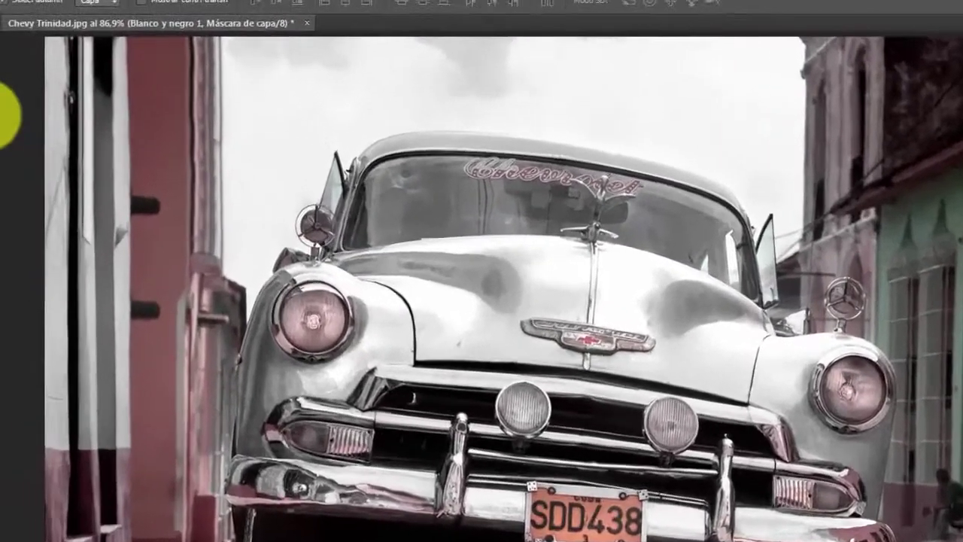
{"action": "left_click", "coordinate": [47, 133]}
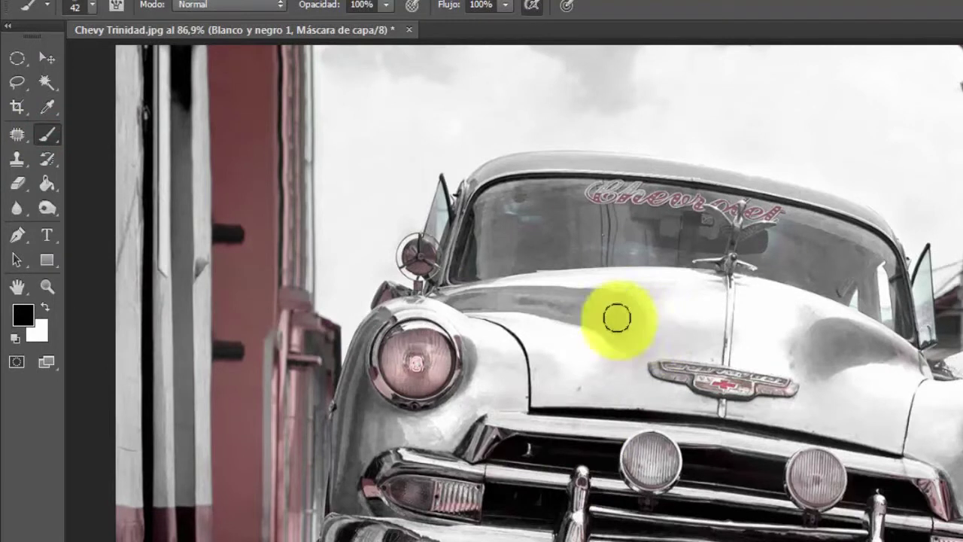
{"action": "right_click", "coordinate": [640, 309]}
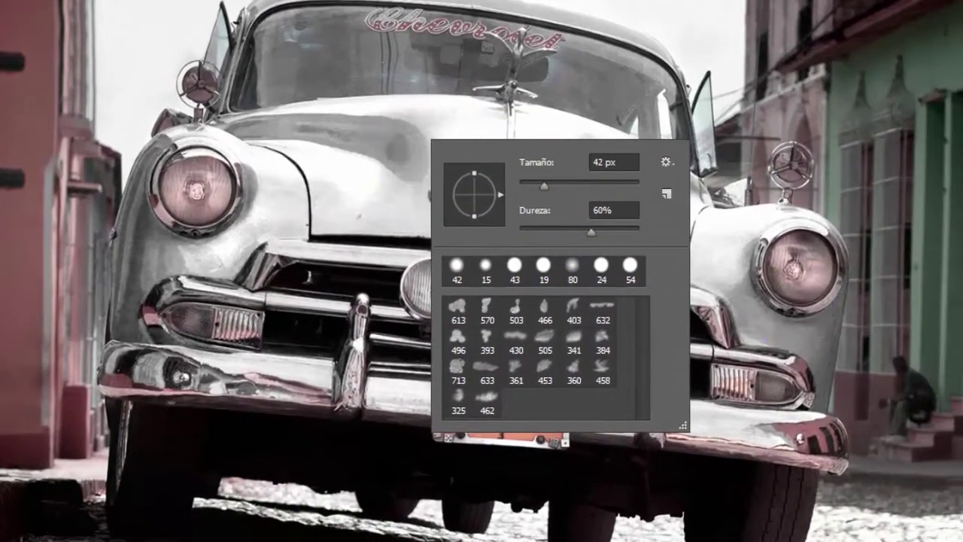
{"action": "key", "text": "Return"}
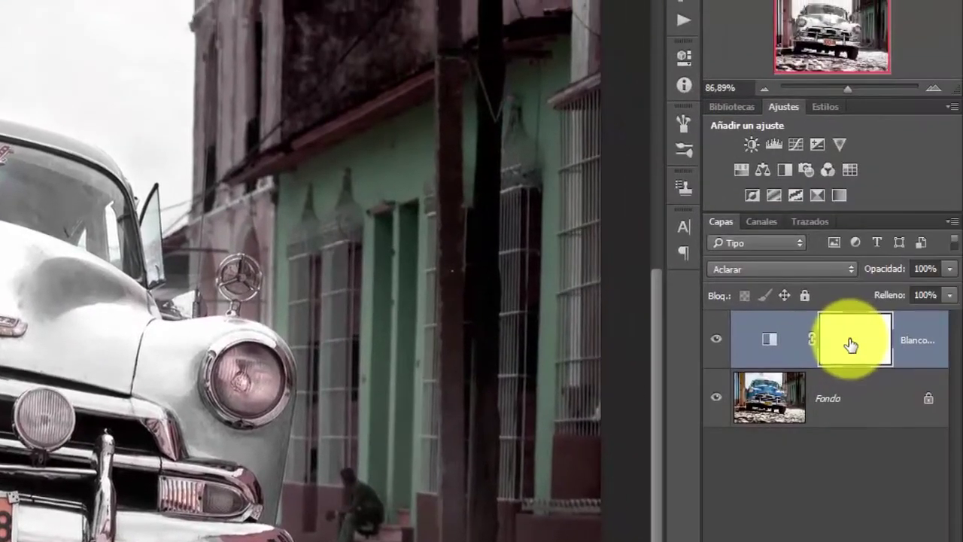
{"action": "double_click", "coordinate": [850, 344]}
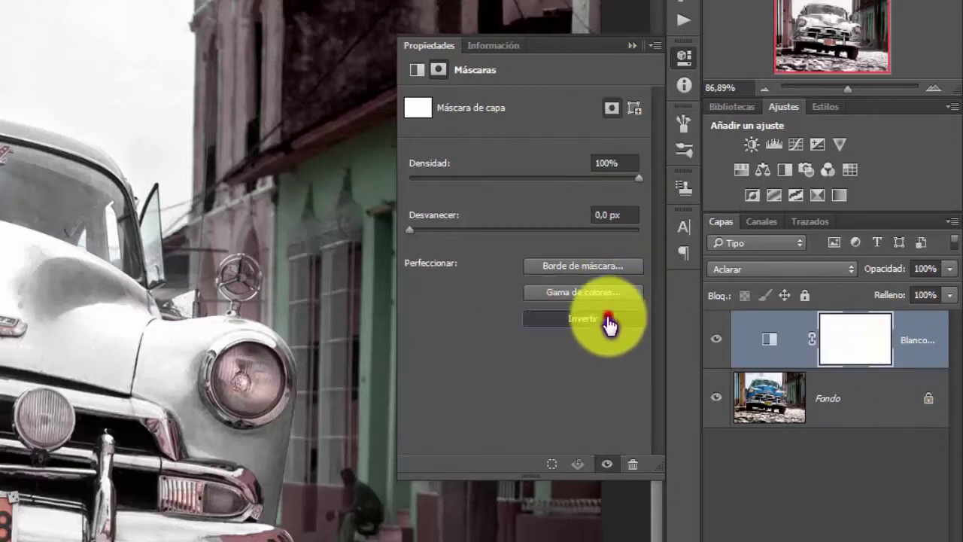
Invert the mask with Invertir, make white the foreground colour, and paint over the car's right half
{"action": "left_click", "coordinate": [607, 319]}
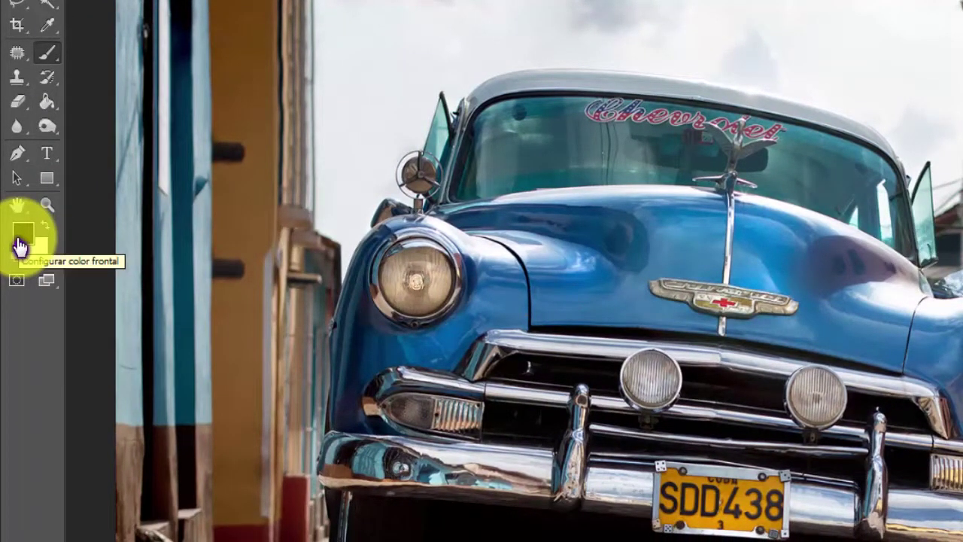
{"action": "key", "text": "d"}
{"action": "key", "text": "x"}
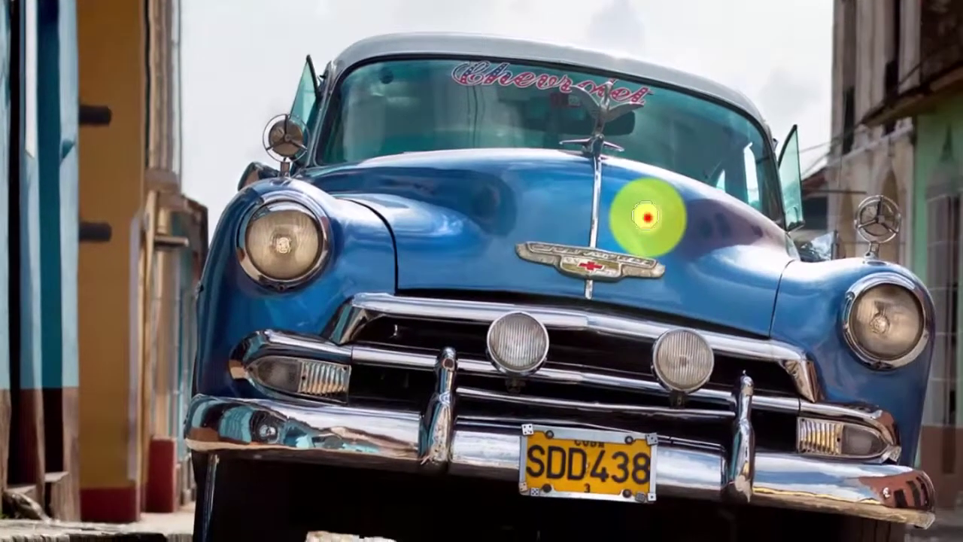
{"action": "mouse_move", "coordinate": [531, 182]}
{"action": "left_mouse_down"}
{"action": "mouse_move", "coordinate": [598, 186]}
{"action": "mouse_move", "coordinate": [499, 168]}
{"action": "mouse_move", "coordinate": [571, 172]}
{"action": "mouse_move", "coordinate": [495, 141]}
{"action": "mouse_move", "coordinate": [496, 204]}
{"action": "mouse_move", "coordinate": [556, 204]}
{"action": "mouse_move", "coordinate": [623, 183]}
{"action": "mouse_move", "coordinate": [696, 239]}
{"action": "mouse_move", "coordinate": [757, 233]}
{"action": "mouse_move", "coordinate": [617, 263]}
{"action": "mouse_move", "coordinate": [556, 228]}
{"action": "mouse_move", "coordinate": [669, 258]}
{"action": "mouse_move", "coordinate": [497, 262]}
{"action": "mouse_move", "coordinate": [578, 241]}
{"action": "mouse_move", "coordinate": [542, 219]}
{"action": "mouse_move", "coordinate": [602, 277]}
{"action": "mouse_move", "coordinate": [699, 286]}
{"action": "mouse_move", "coordinate": [722, 329]}
{"action": "mouse_move", "coordinate": [674, 294]}
{"action": "mouse_move", "coordinate": [763, 344]}
{"action": "mouse_move", "coordinate": [724, 359]}
{"action": "mouse_move", "coordinate": [784, 341]}
{"action": "mouse_move", "coordinate": [791, 399]}
{"action": "mouse_move", "coordinate": [789, 329]}
{"action": "mouse_move", "coordinate": [798, 356]}
{"action": "mouse_move", "coordinate": [782, 415]}
{"action": "mouse_move", "coordinate": [800, 240]}
{"action": "mouse_move", "coordinate": [709, 217]}
{"action": "mouse_move", "coordinate": [687, 295]}
{"action": "left_mouse_up"}
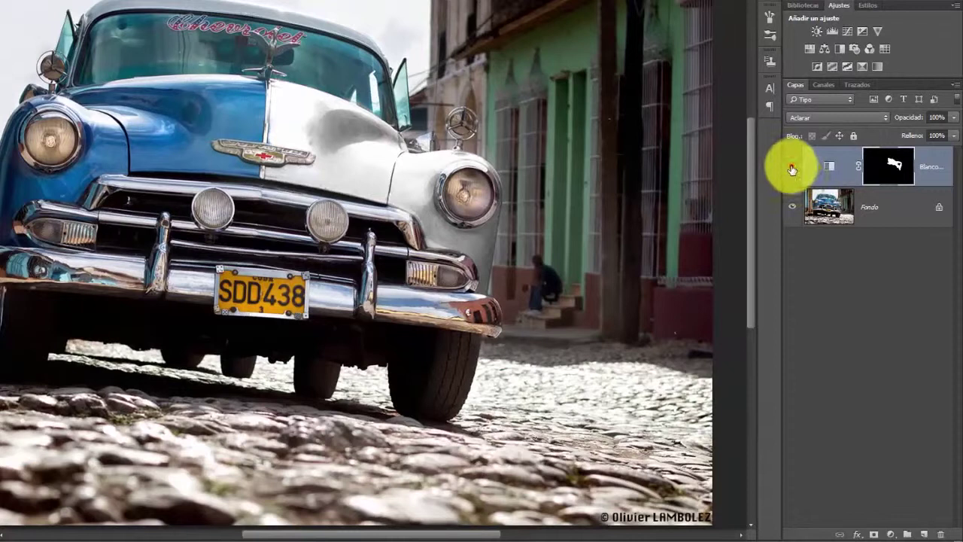
Hide the first adjustment; add a Black & White layer in Oscurecer mode with Cianes -169, Amarillos and Rojos 107
{"action": "left_click", "coordinate": [790, 167]}
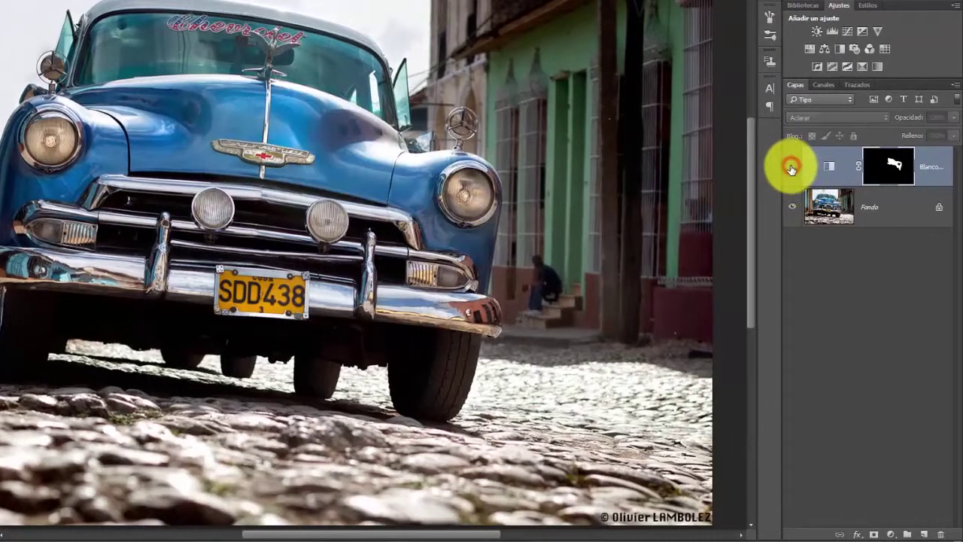
{"action": "left_click", "coordinate": [841, 51]}
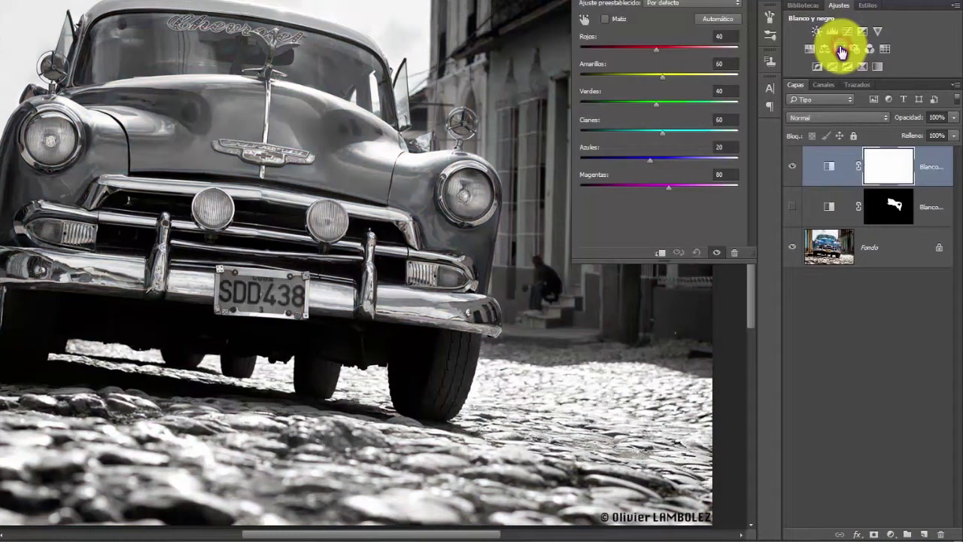
{"action": "left_click", "coordinate": [813, 118]}
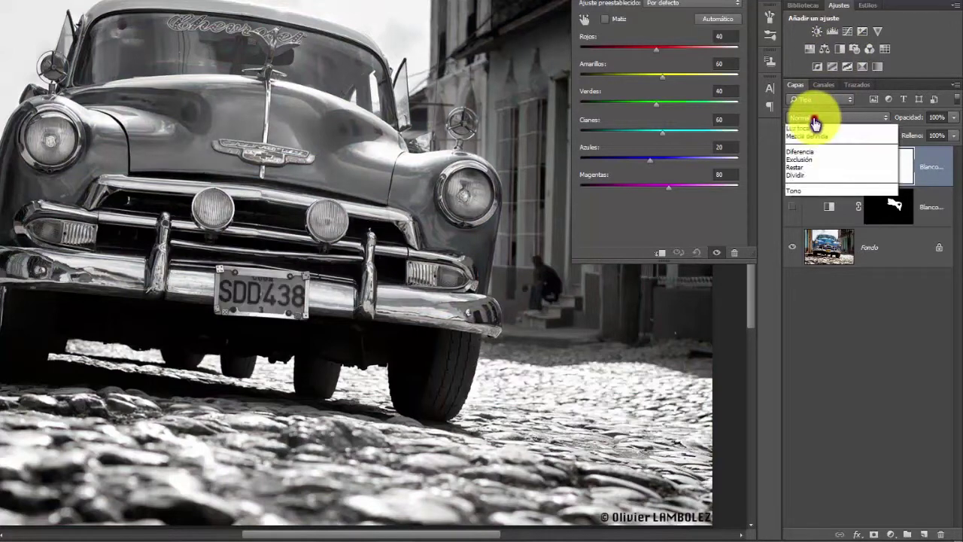
{"action": "left_click", "coordinate": [816, 153]}
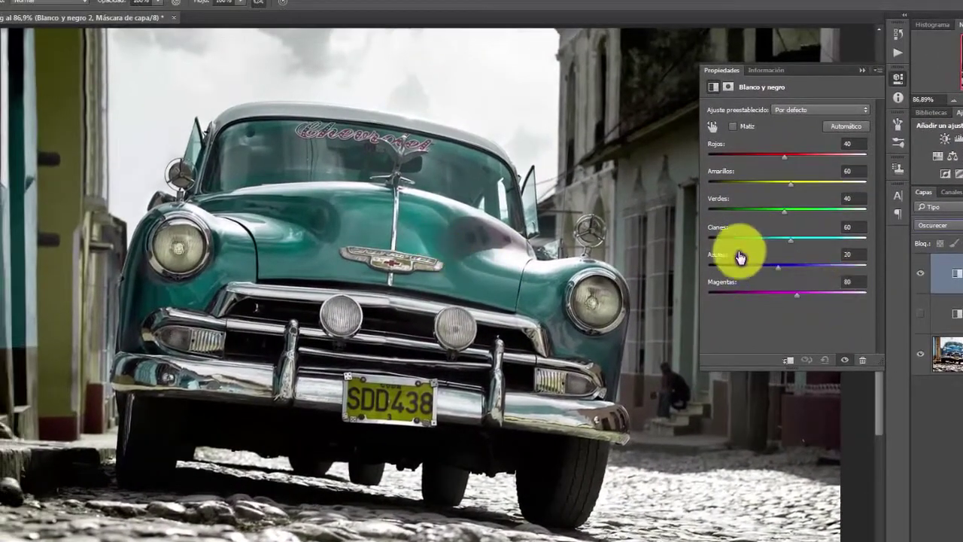
{"action": "left_click_drag", "start_coordinate": [790, 246], "coordinate": [719, 255]}
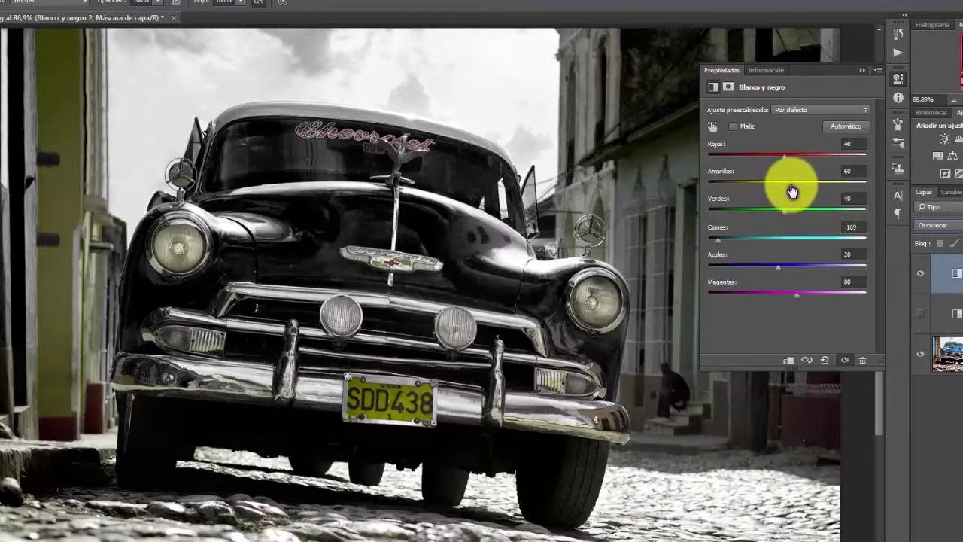
{"action": "left_click_drag", "start_coordinate": [791, 183], "coordinate": [805, 193]}
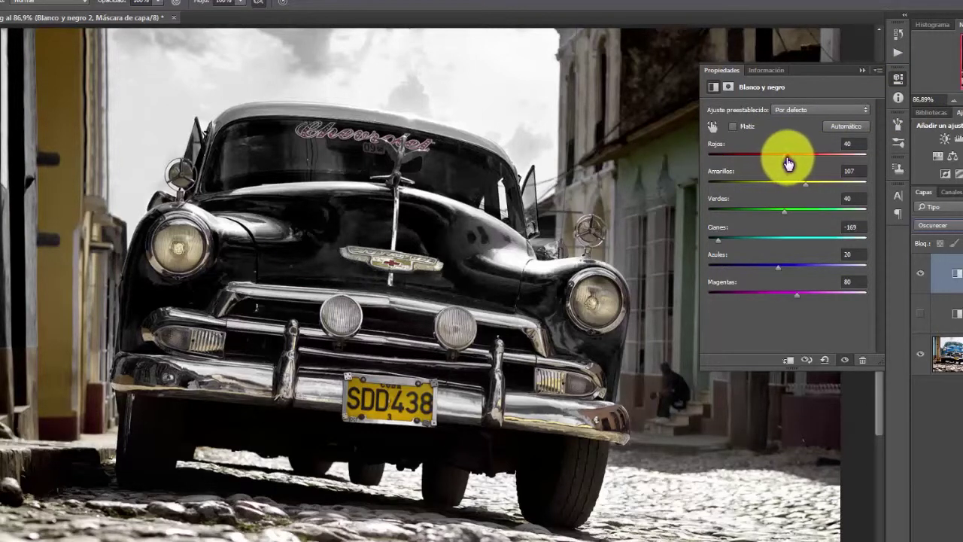
{"action": "left_click_drag", "start_coordinate": [788, 163], "coordinate": [806, 164]}
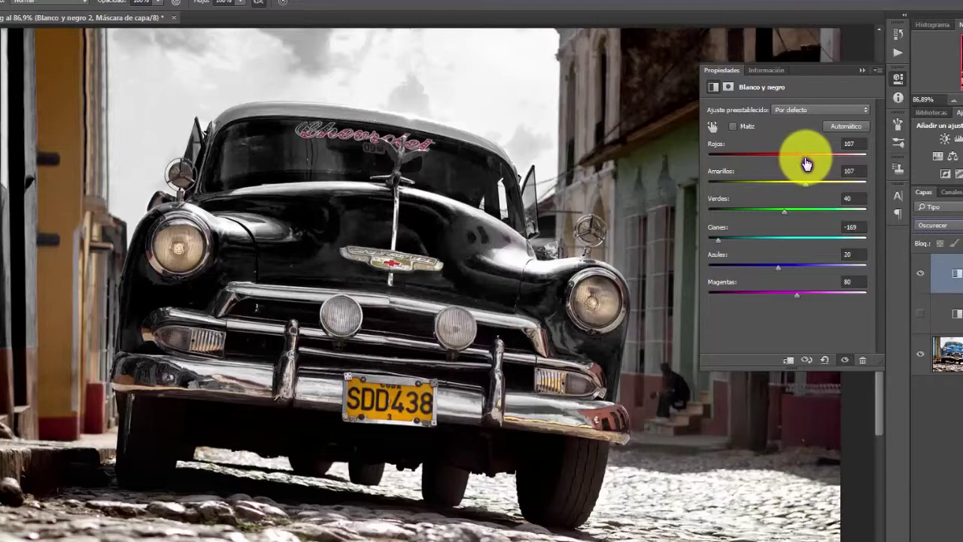
{"action": "left_click", "coordinate": [898, 78]}
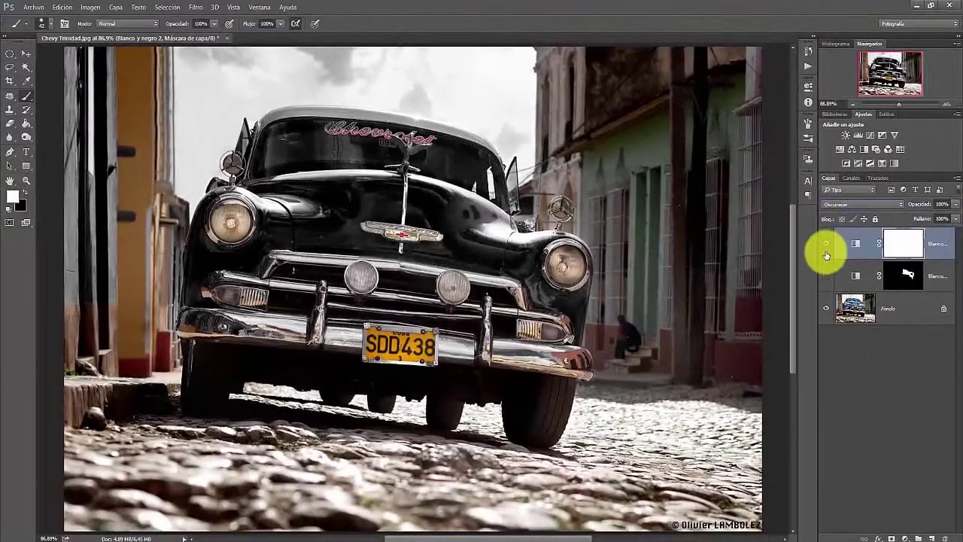
{"action": "left_click", "coordinate": [826, 243]}
{"action": "left_click", "coordinate": [827, 276]}
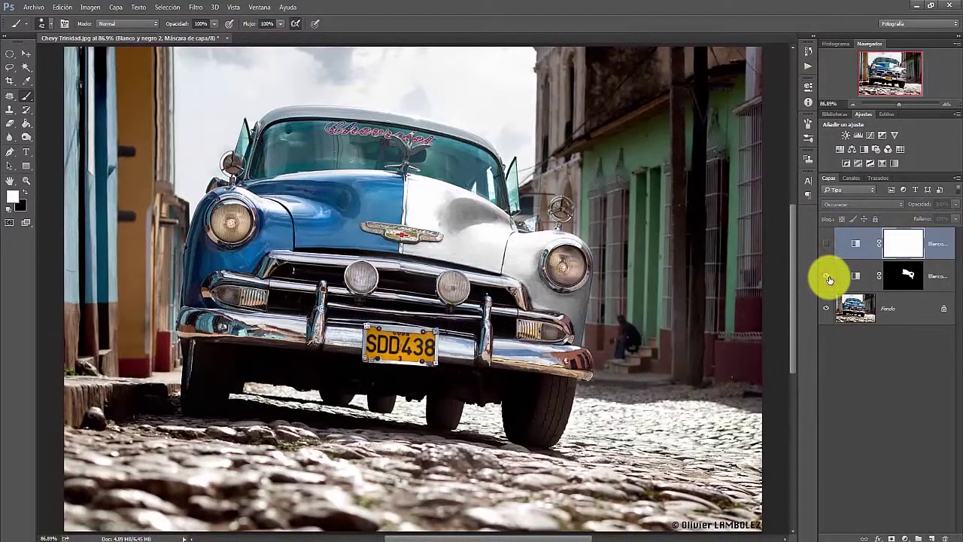
{"action": "left_click", "coordinate": [828, 277]}
{"action": "left_click", "coordinate": [825, 245]}
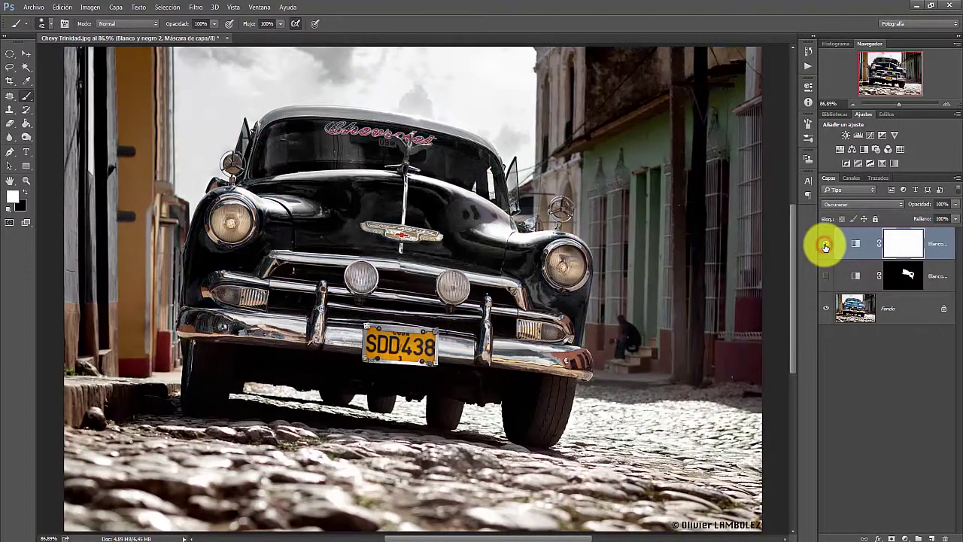